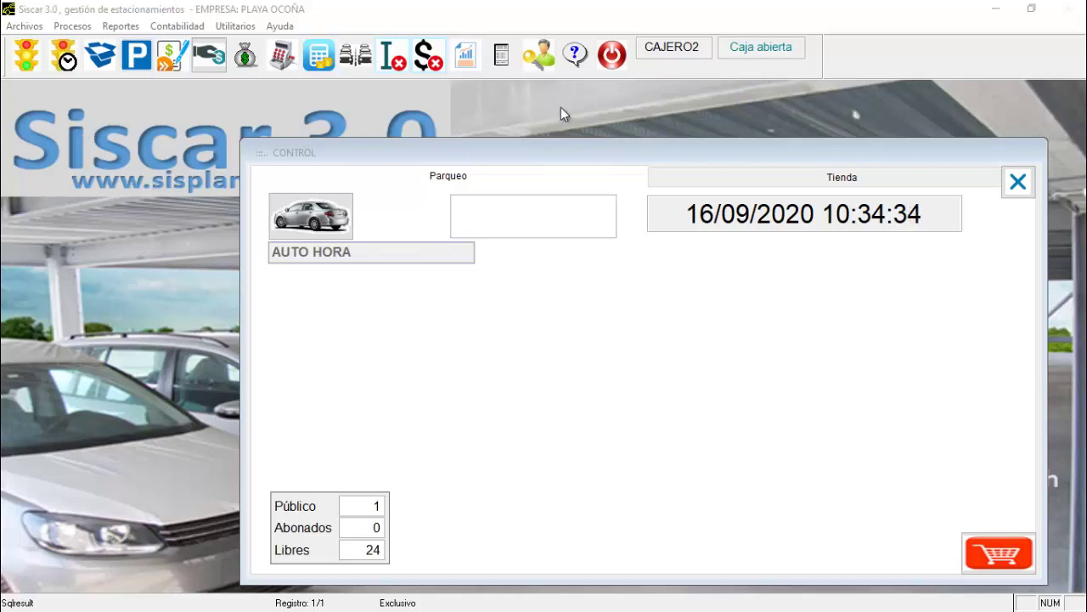
Step: Register the entry of a vehicle with plate TEST10 under the AUTO HORA rate and issue its entry ticket
{"action": "left_click_drag", "start_coordinate": [619, 159], "coordinate": [522, 126]}
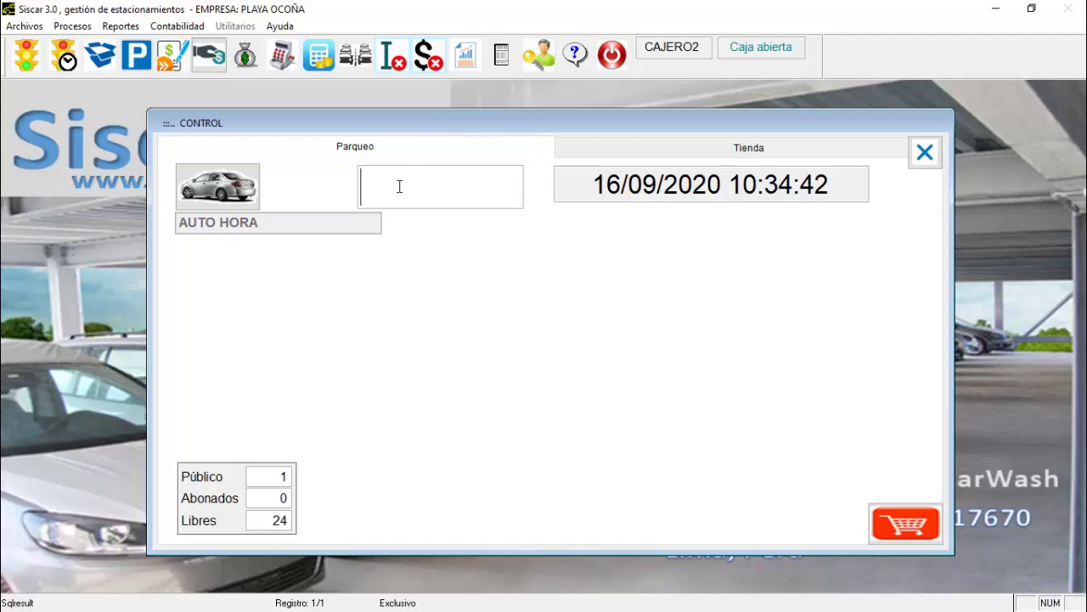
{"action": "type", "text": "test10"}
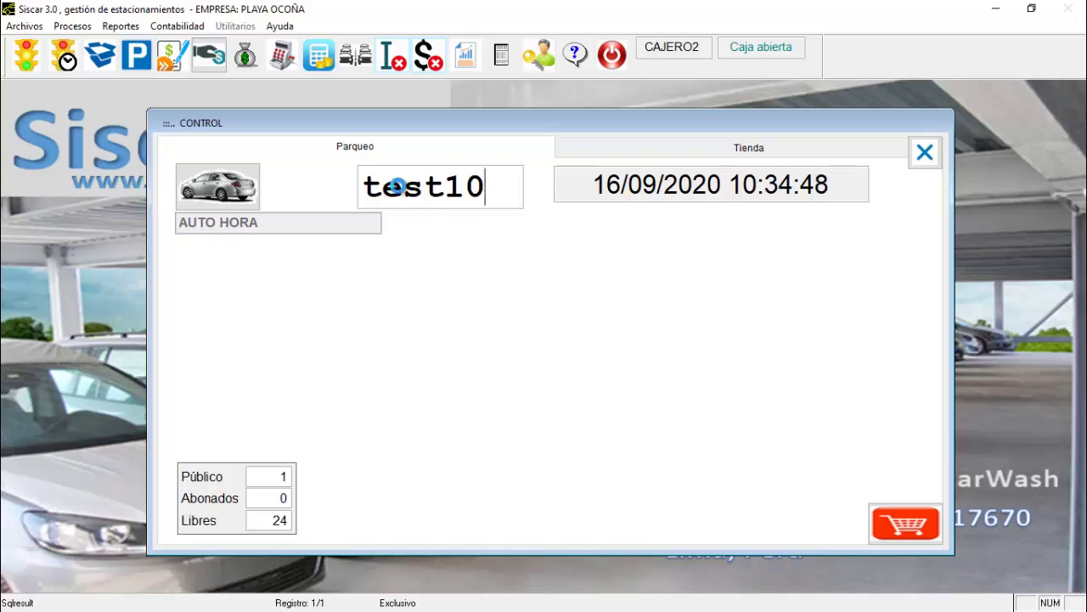
{"action": "key", "text": "Return"}
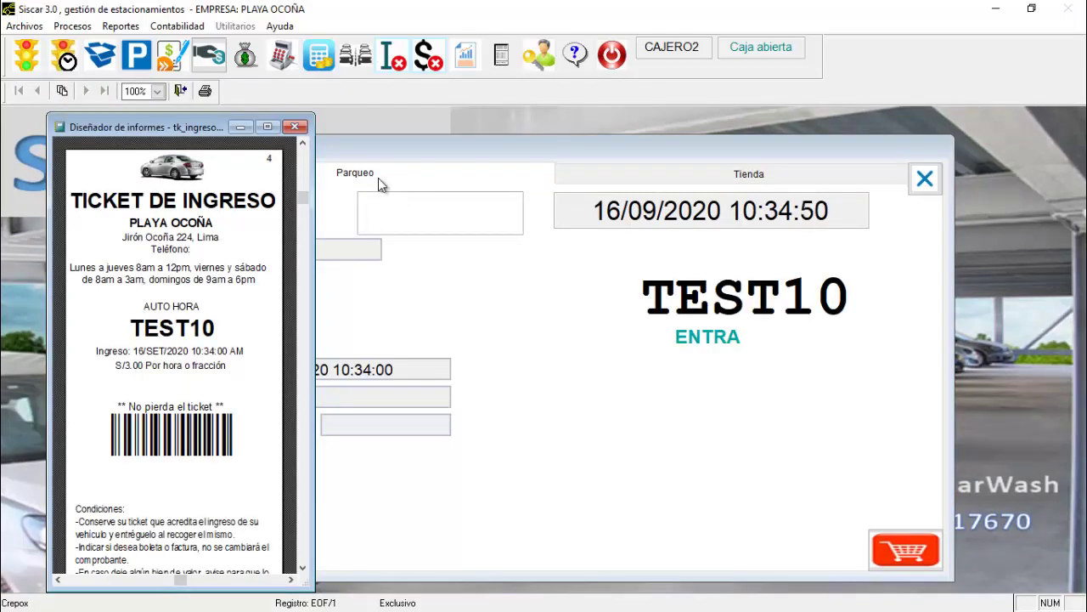
{"action": "left_click_drag", "start_coordinate": [197, 129], "coordinate": [197, 126]}
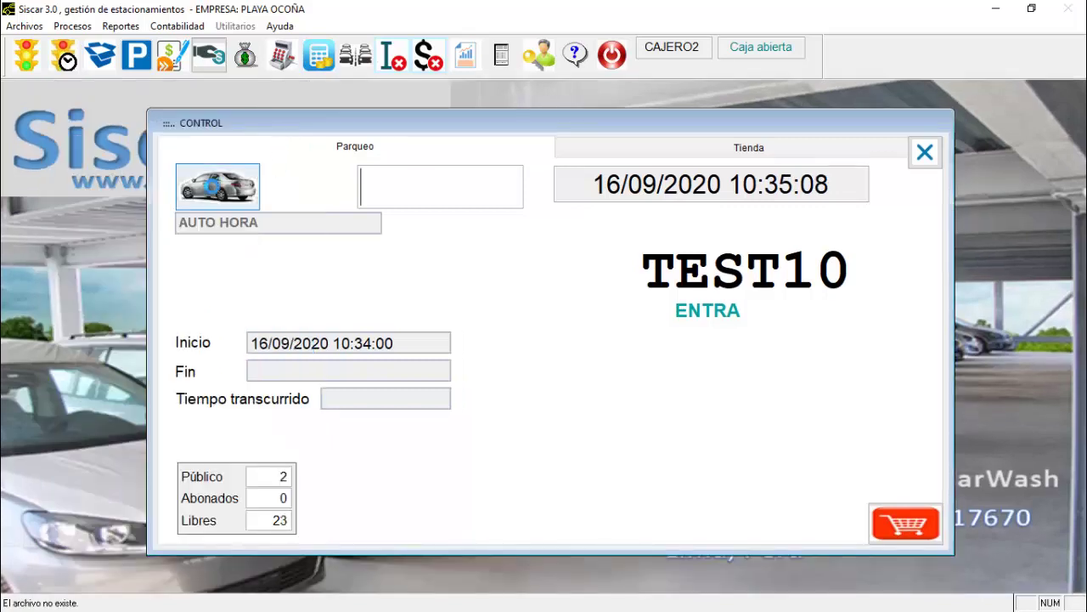
{"action": "left_click", "coordinate": [214, 195]}
{"action": "left_click", "coordinate": [214, 248]}
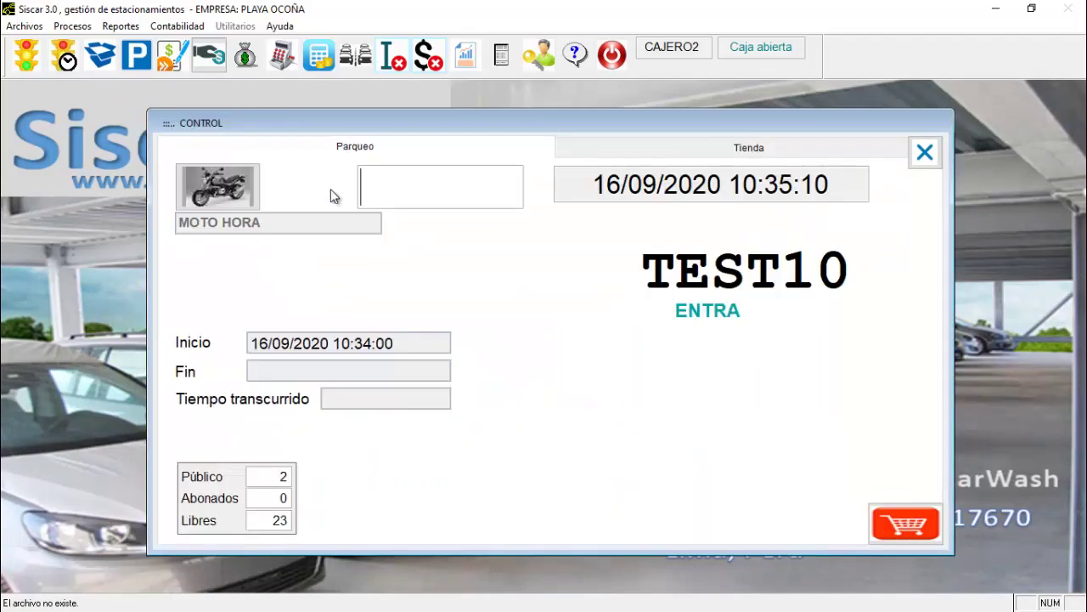
{"action": "type", "text": "aip51"}
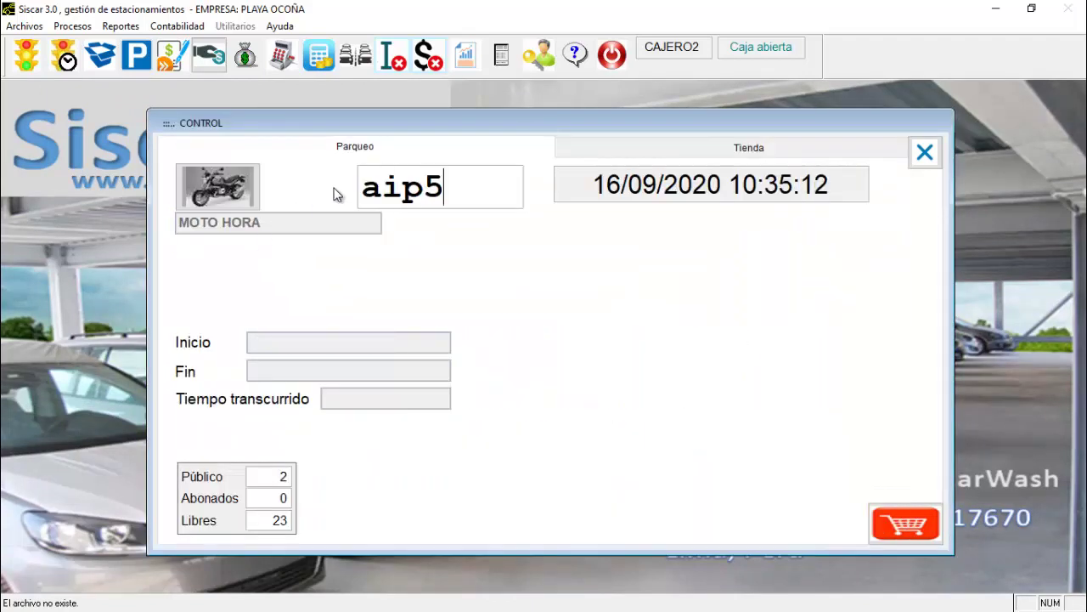
{"action": "type", "text": "8"}
{"action": "key", "text": "Return"}
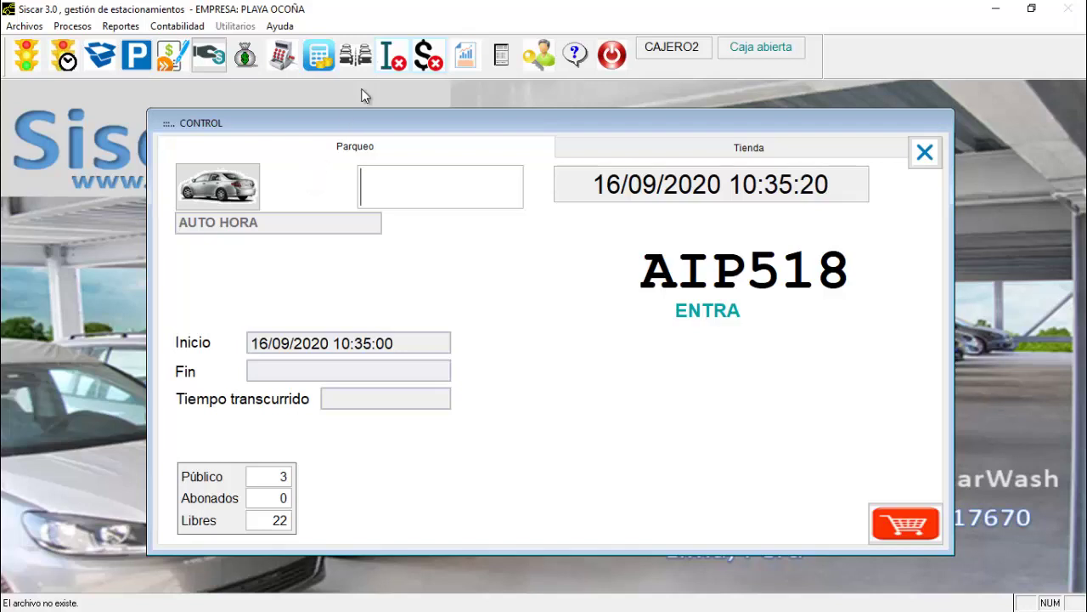
Step: Review the report of vehicles currently in the parking lot, checking plates and elapsed times, and close it
{"action": "left_click", "coordinate": [360, 60]}
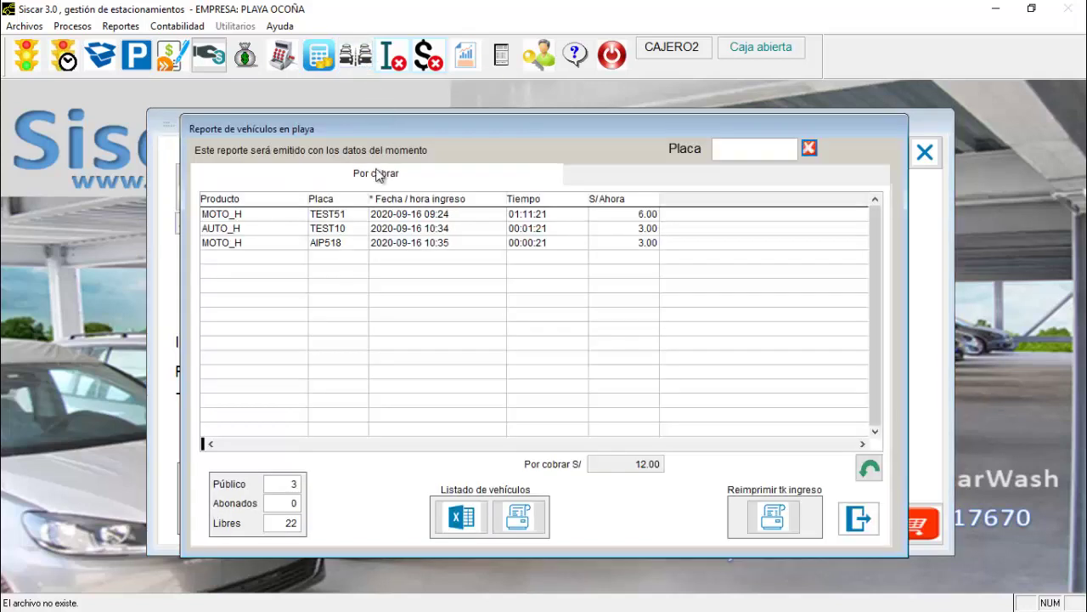
{"action": "left_click", "coordinate": [327, 213]}
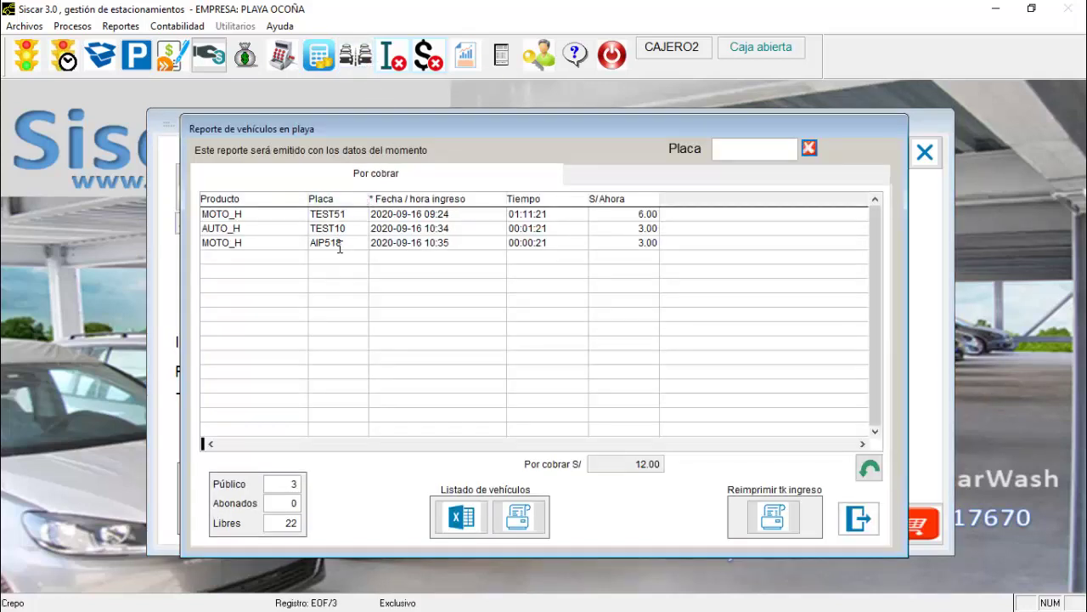
{"action": "left_click", "coordinate": [520, 206]}
{"action": "key", "text": "Escape"}
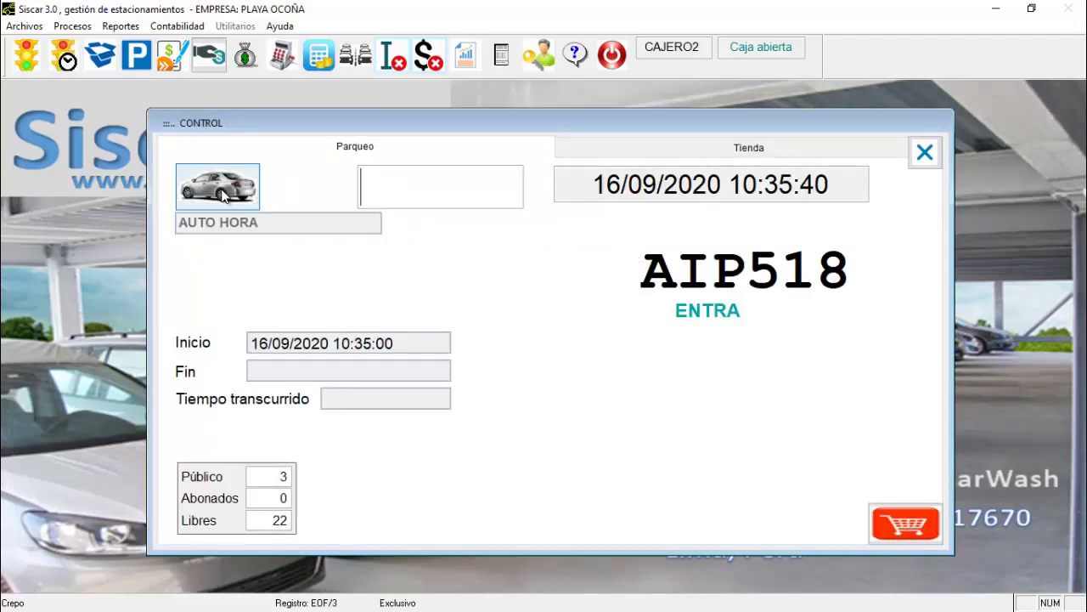
Step: Register the entry of plate TEST99 under the AUTO HORA rate and view its entry ticket
{"action": "type", "text": "test"}
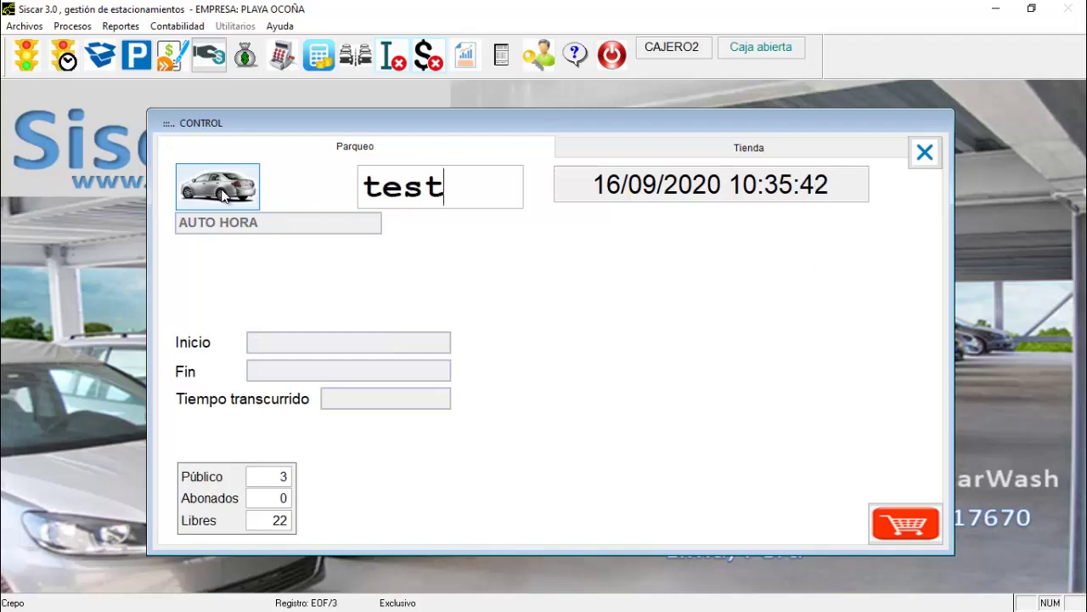
{"action": "type", "text": "99"}
{"action": "left_click", "coordinate": [222, 194]}
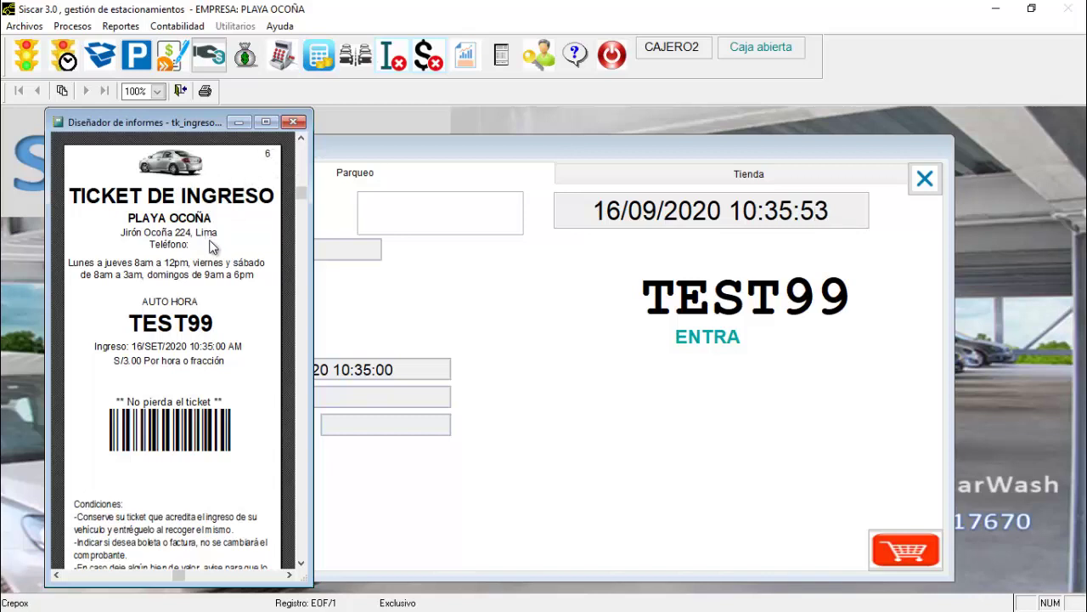
{"action": "scroll", "coordinate": [117, 316], "scroll_direction": "down", "scroll_amount": 1}
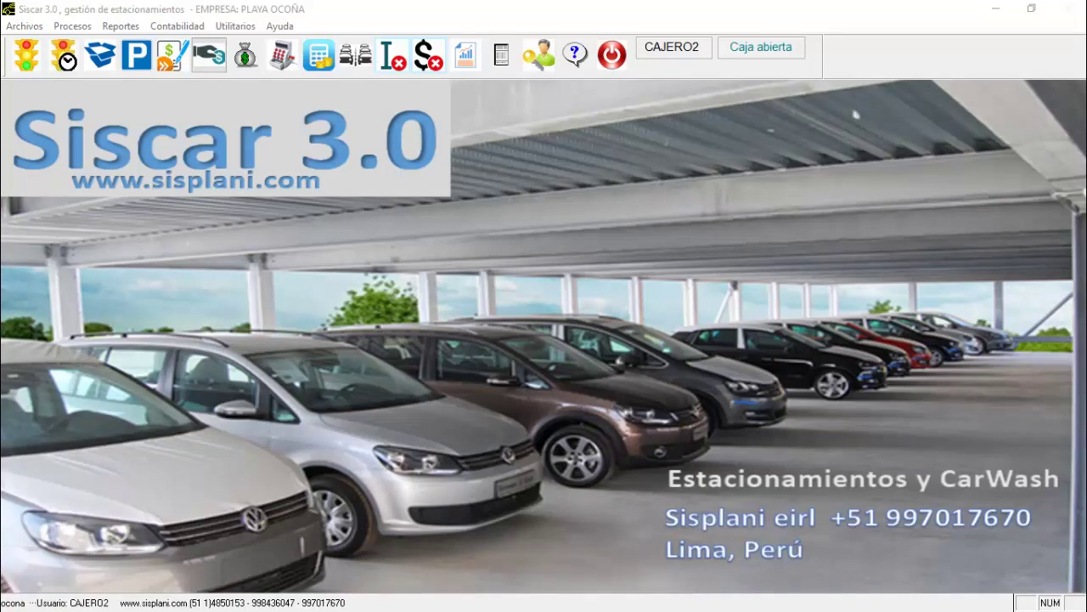
{"action": "left_click", "coordinate": [120, 26]}
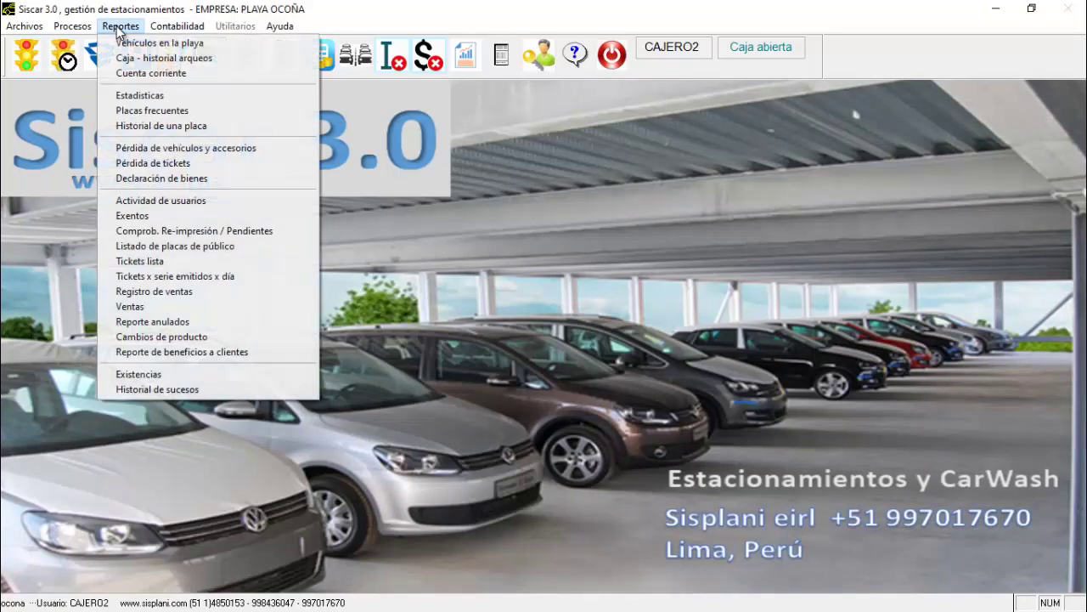
{"action": "left_click", "coordinate": [200, 389]}
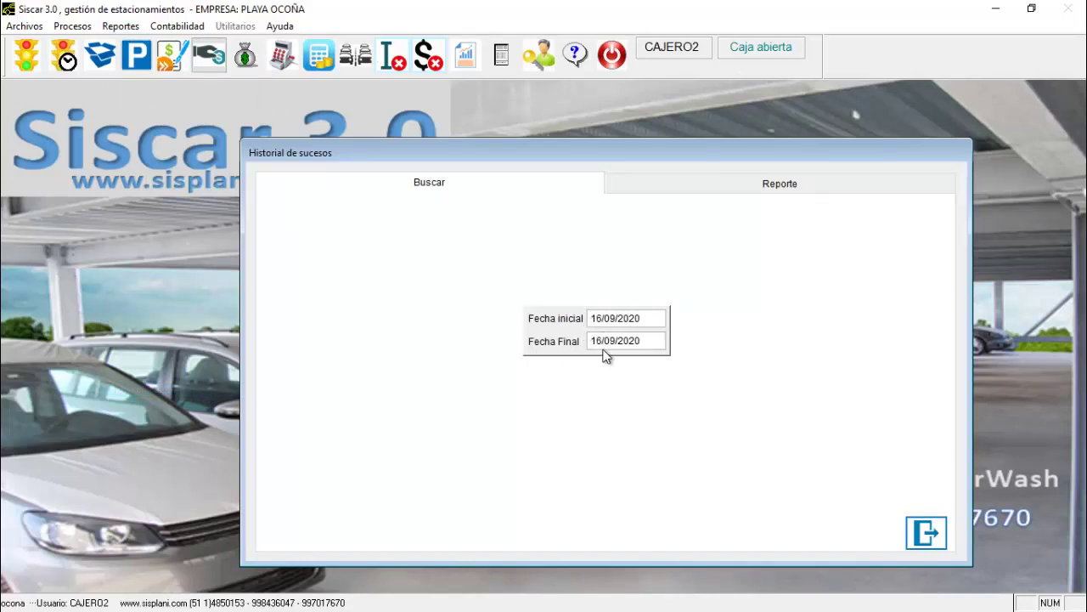
{"action": "left_click", "coordinate": [651, 182]}
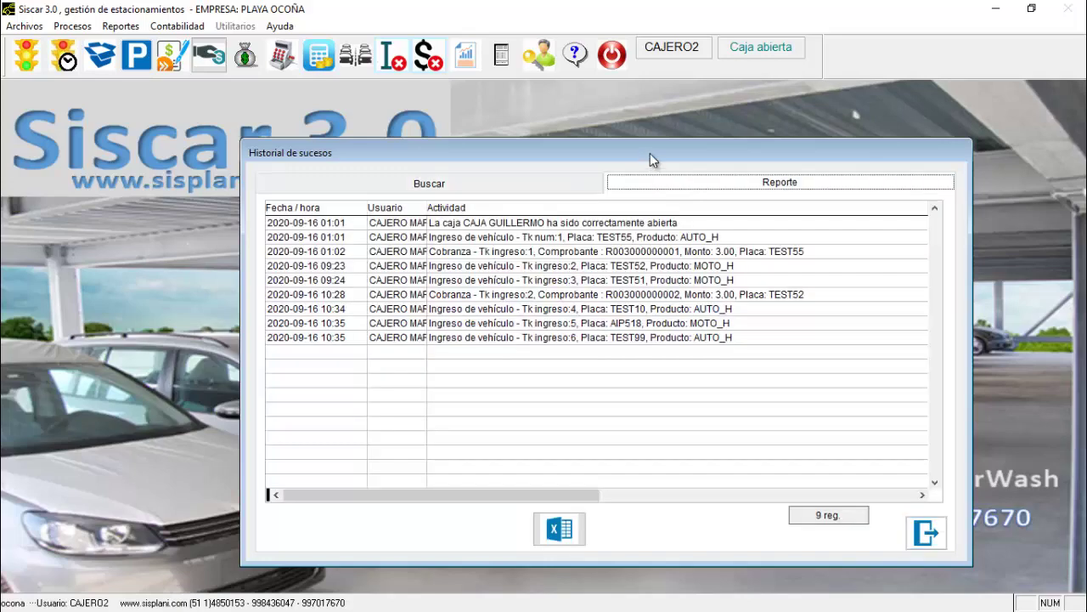
{"action": "left_click_drag", "start_coordinate": [650, 153], "coordinate": [618, 131]}
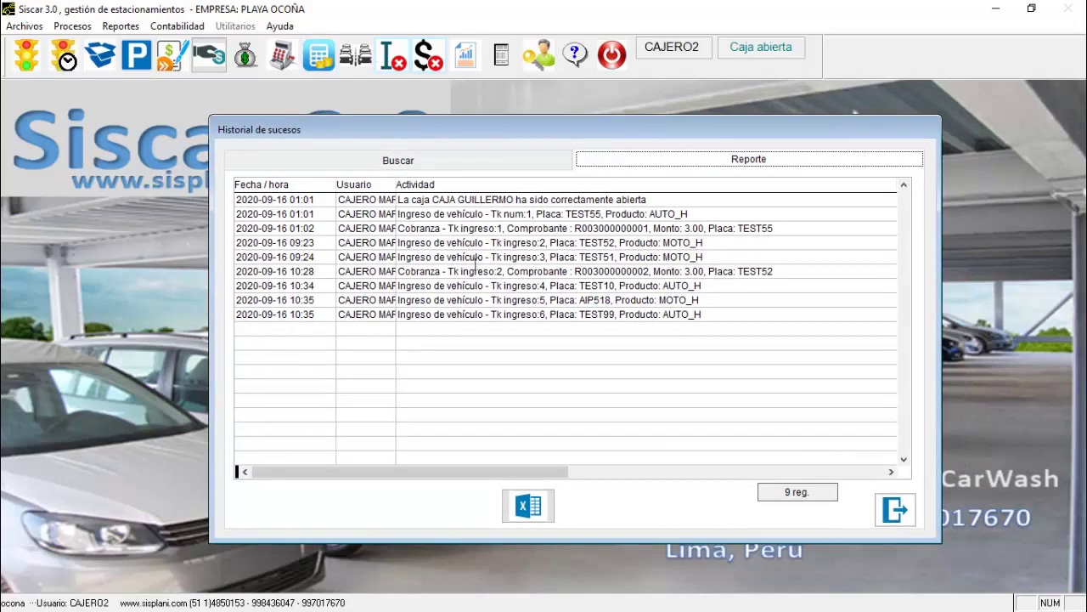
{"action": "left_click", "coordinate": [445, 287]}
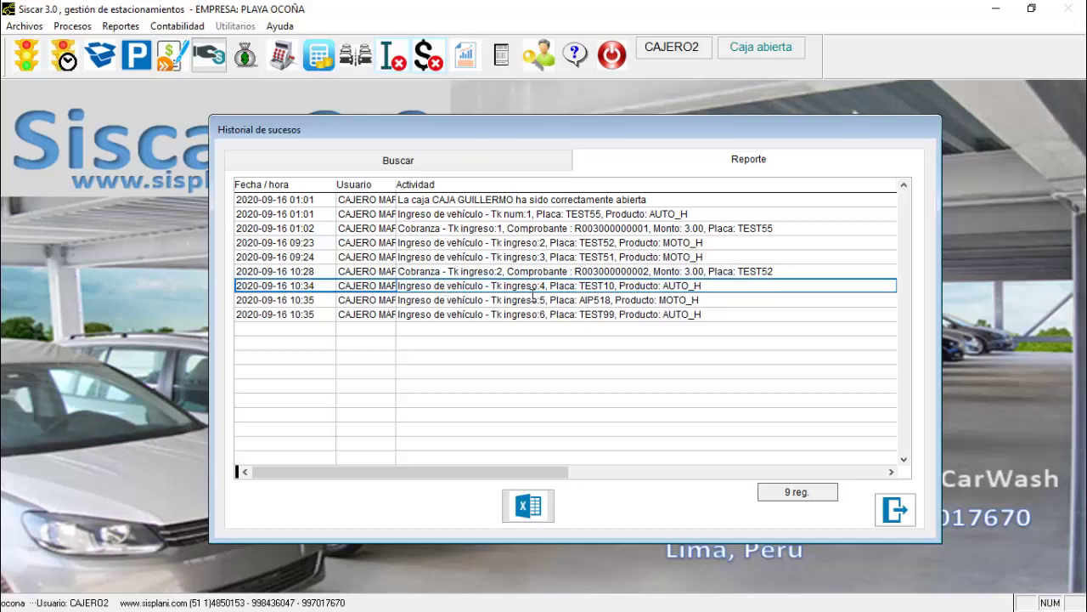
{"action": "left_click_drag", "start_coordinate": [539, 285], "coordinate": [546, 285]}
{"action": "left_click_drag", "start_coordinate": [580, 286], "coordinate": [702, 286]}
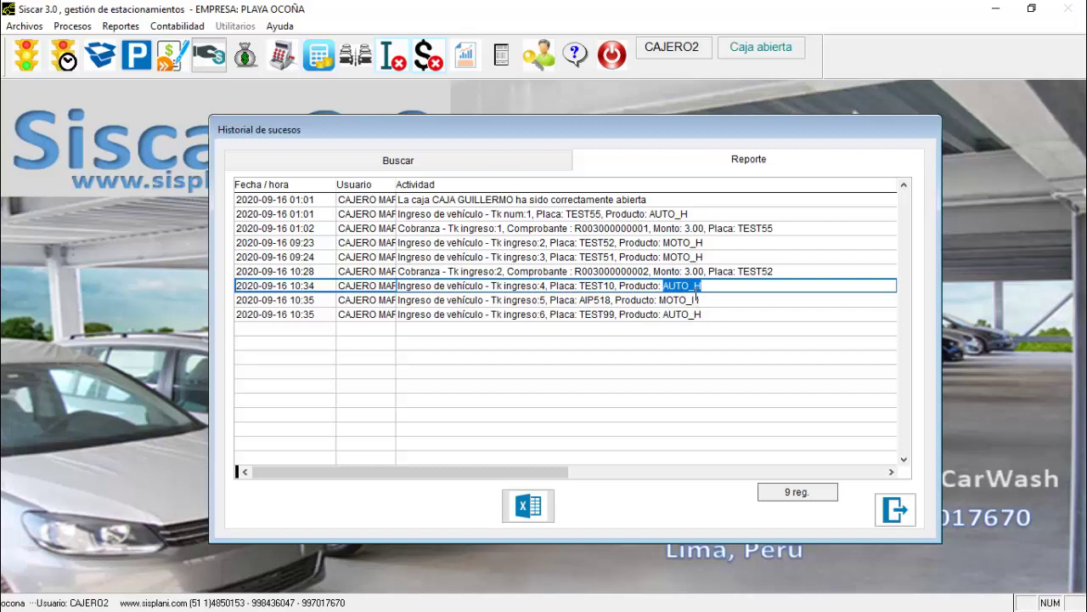
{"action": "left_click", "coordinate": [658, 300]}
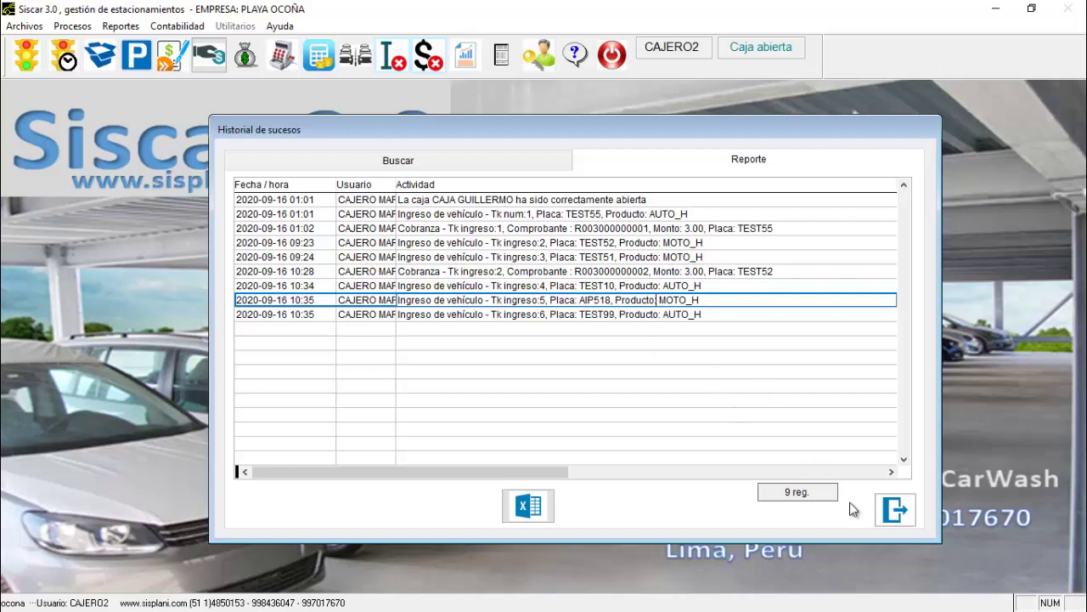
{"action": "left_click", "coordinate": [591, 287]}
{"action": "left_click", "coordinate": [896, 510]}
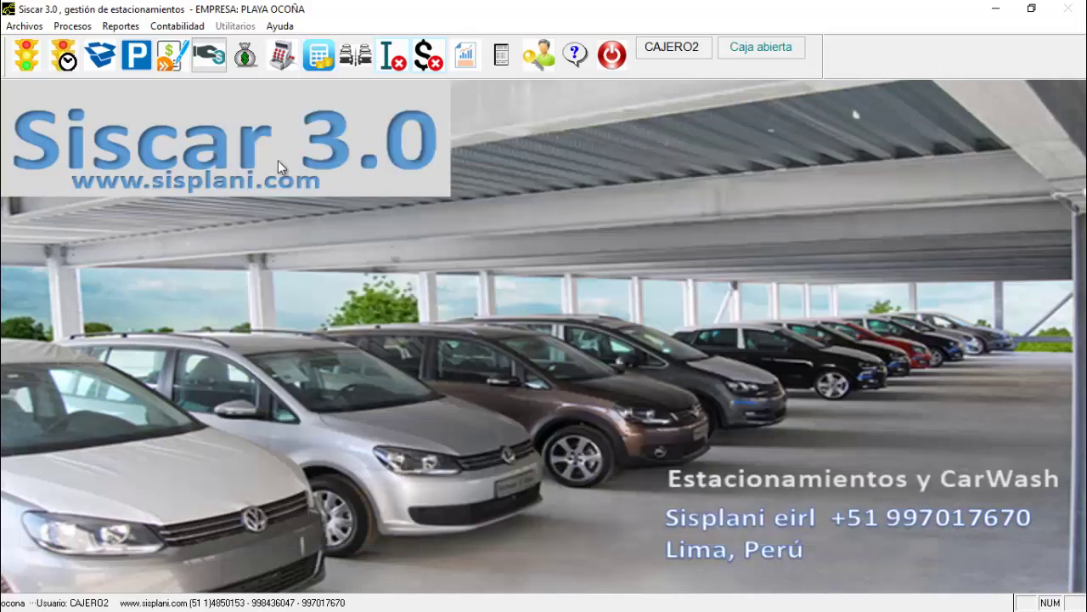
Step: Process the exit of plate TEST10, collecting 3.00 in cash with a printed Recibo, and close the parking control window
{"action": "left_click", "coordinate": [27, 61]}
{"action": "type", "text": "test10"}
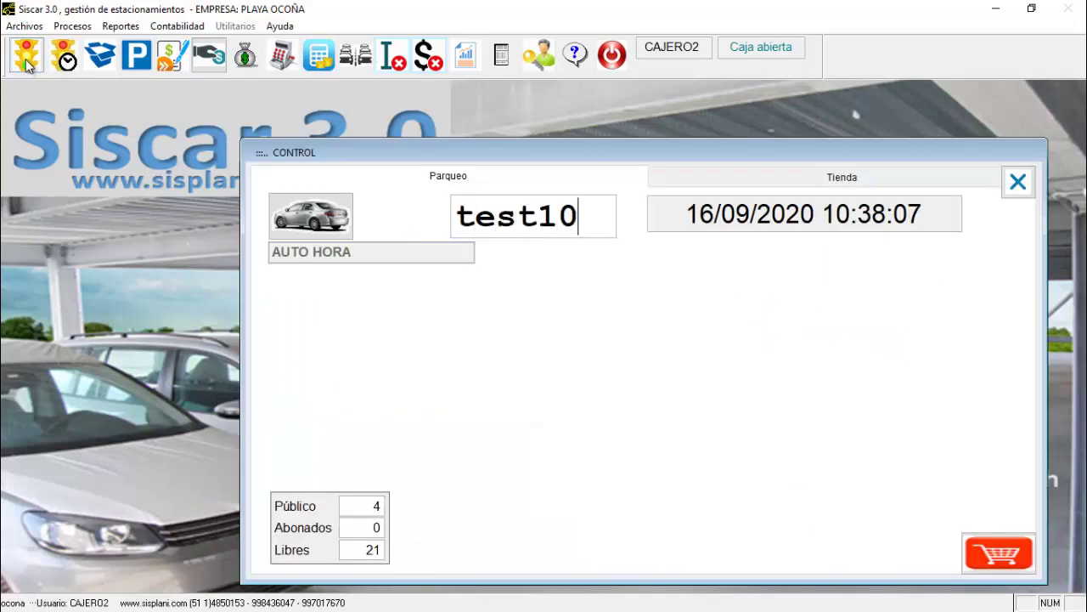
{"action": "key", "text": "Return"}
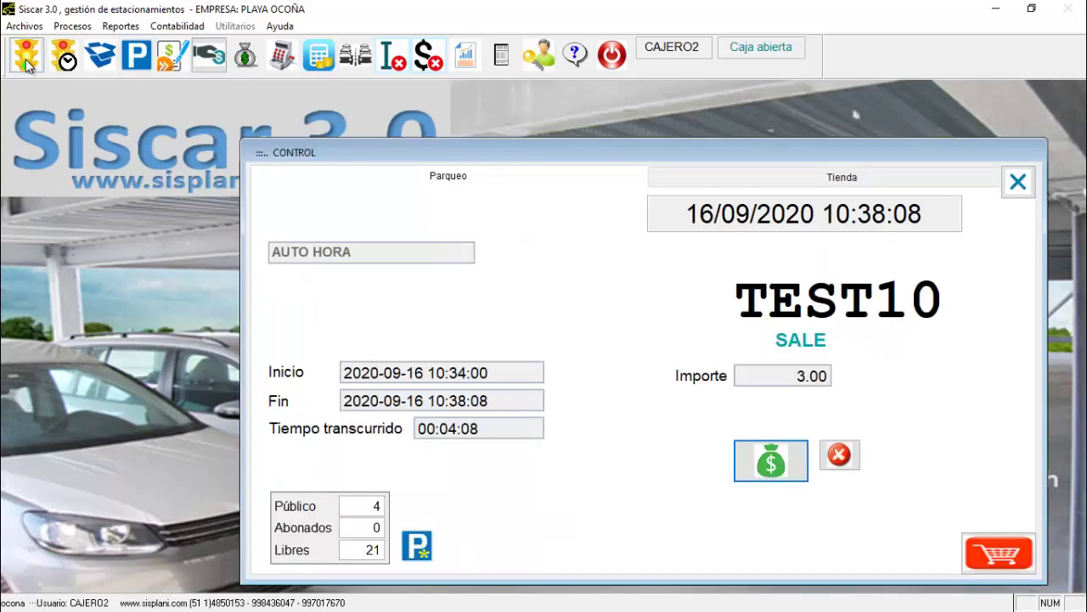
{"action": "key", "text": "Return"}
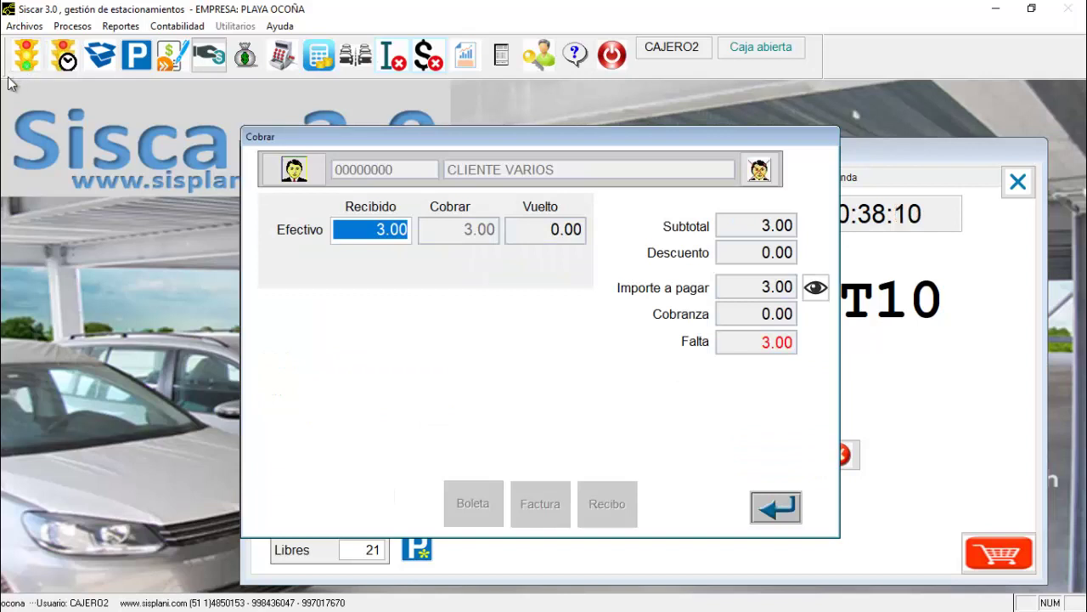
{"action": "key", "text": "Return"}
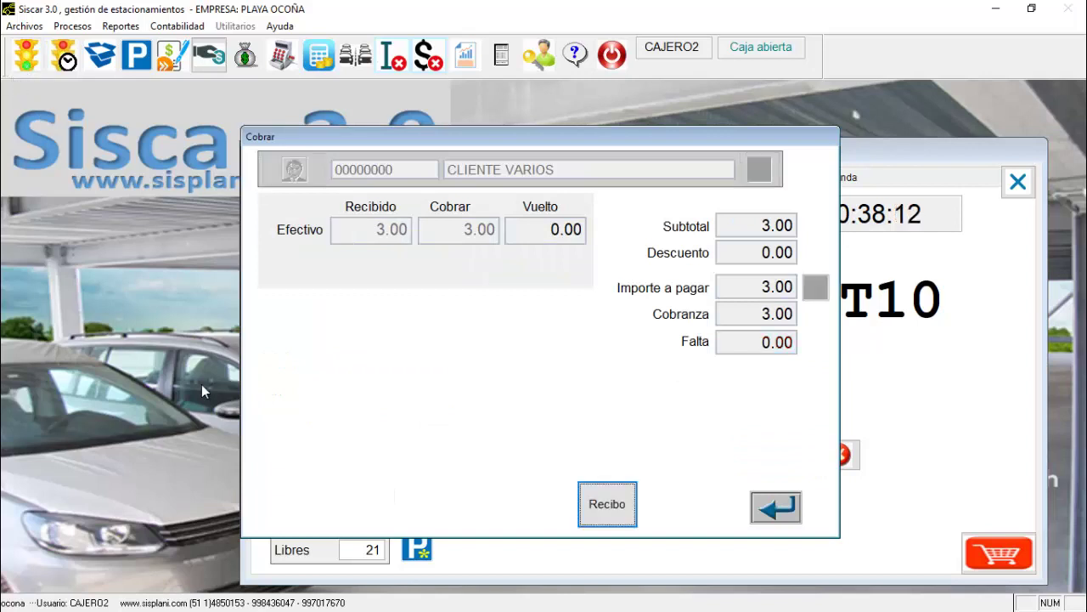
{"action": "left_click", "coordinate": [597, 495]}
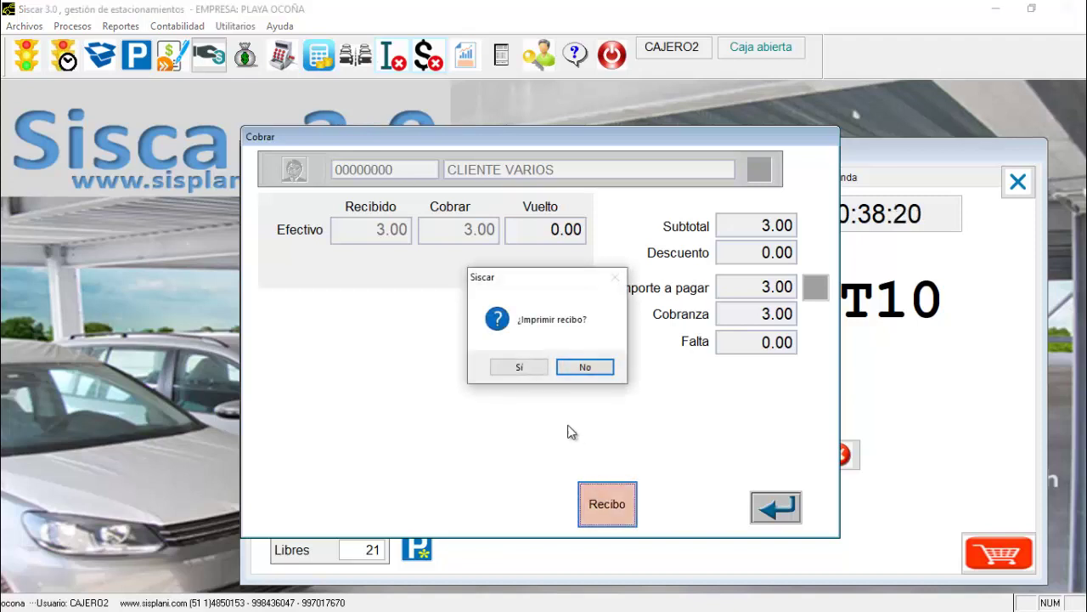
{"action": "left_click", "coordinate": [535, 371]}
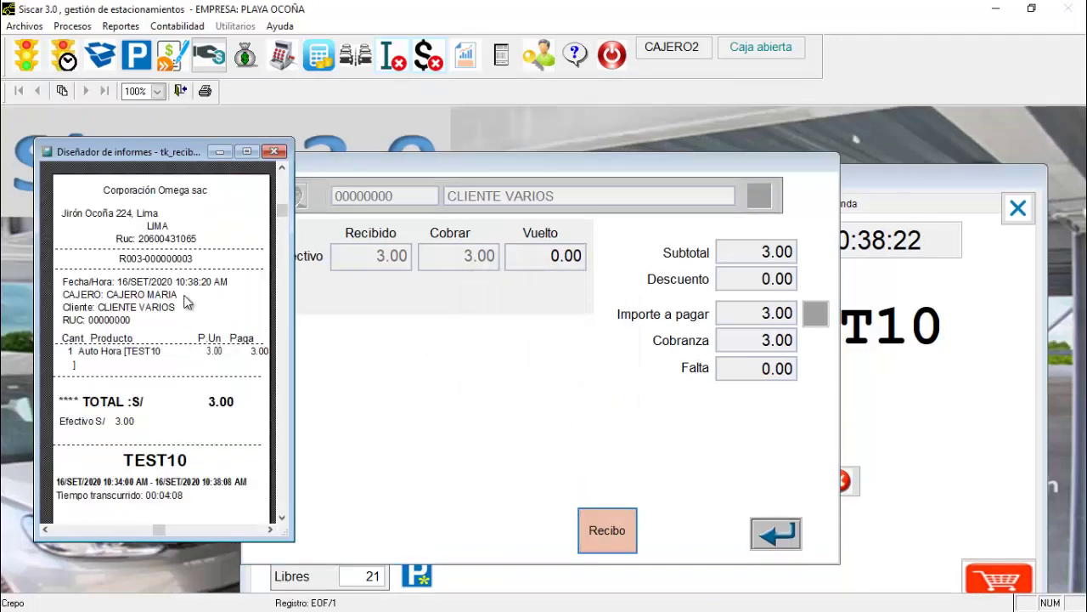
{"action": "key", "text": "Return"}
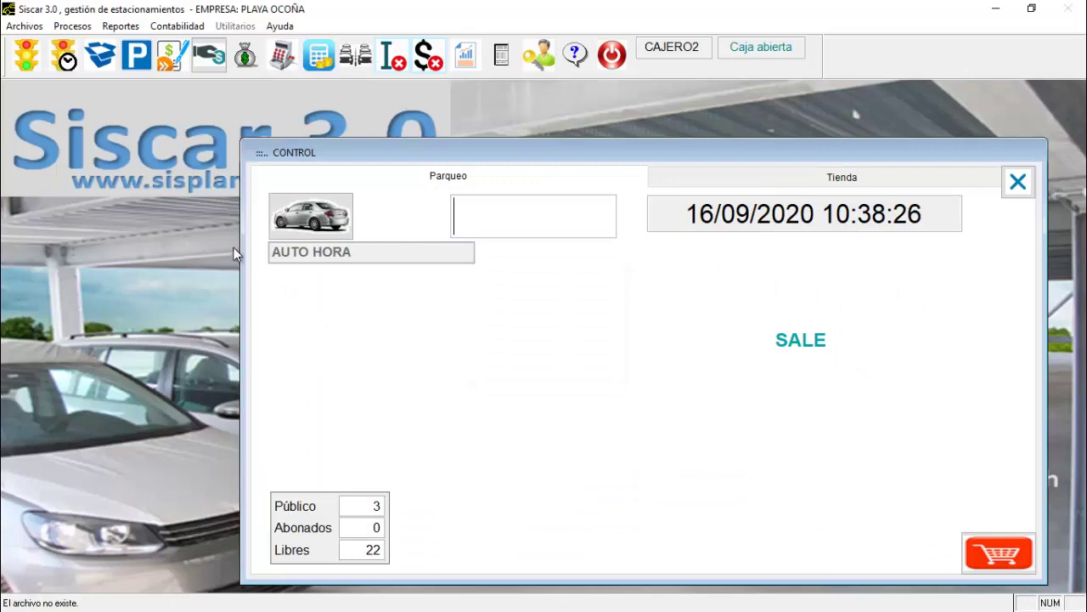
{"action": "key", "text": "Escape"}
Step: Examine the TEST10 collection record in the event history report, checking its ticket, receipt number, amount and plate, and close the report
{"action": "left_click", "coordinate": [120, 26]}
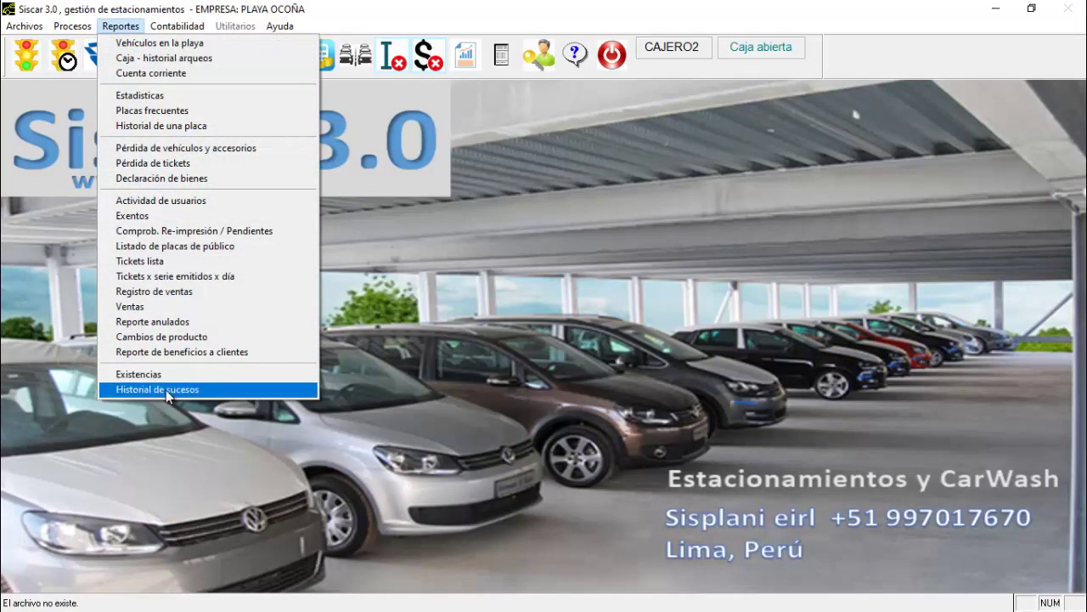
{"action": "left_click", "coordinate": [246, 389]}
{"action": "left_click", "coordinate": [697, 184]}
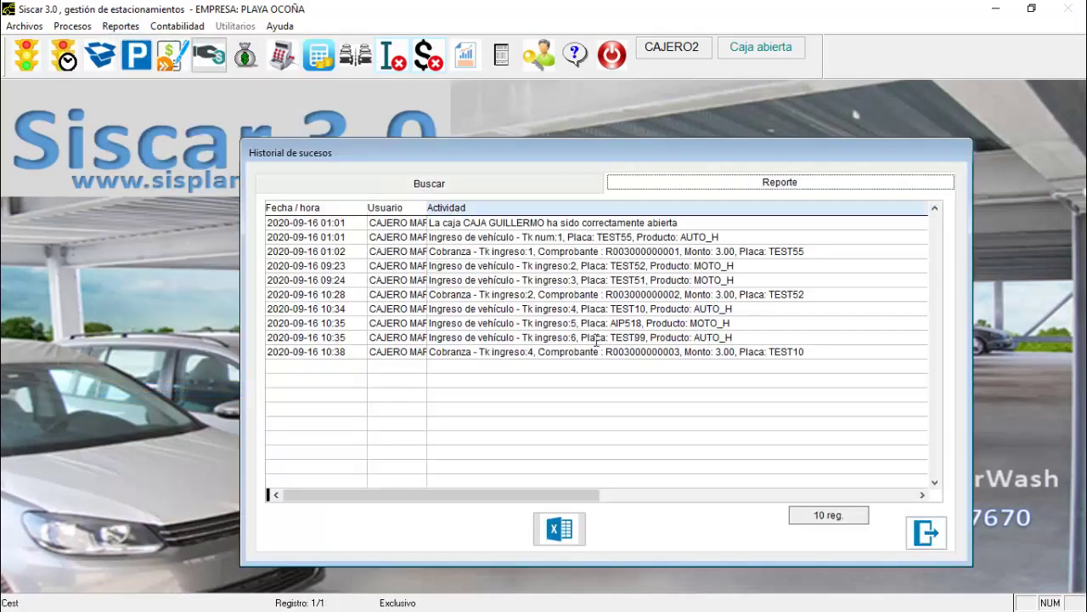
{"action": "left_click", "coordinate": [455, 354]}
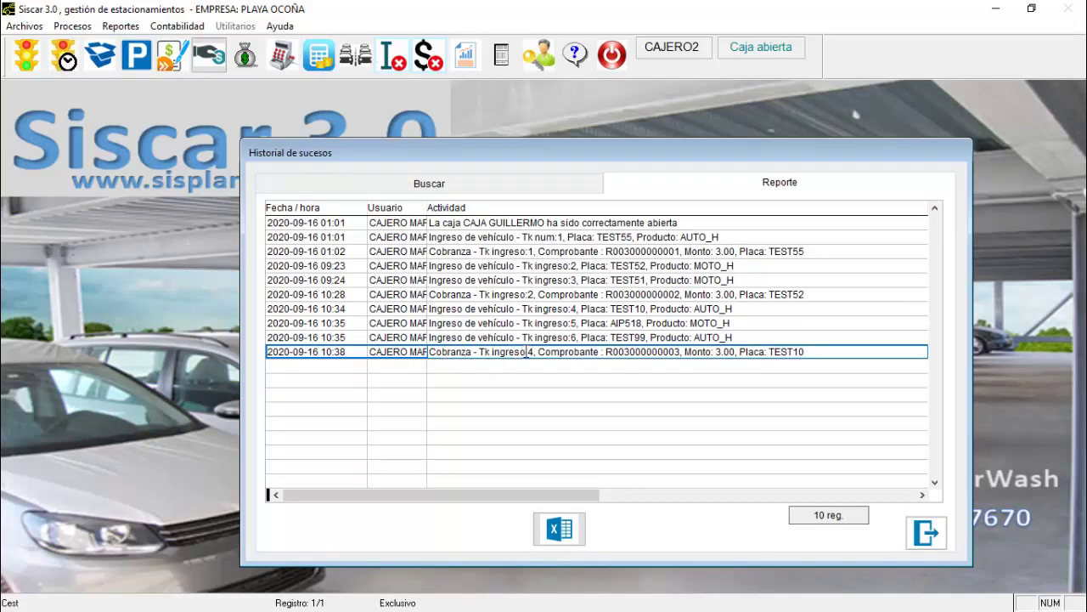
{"action": "left_click_drag", "start_coordinate": [527, 351], "coordinate": [535, 352]}
{"action": "left_click_drag", "start_coordinate": [605, 352], "coordinate": [685, 351]}
{"action": "left_click", "coordinate": [722, 352]}
{"action": "double_click", "coordinate": [725, 352]}
{"action": "left_click_drag", "start_coordinate": [804, 353], "coordinate": [771, 350]}
{"action": "key", "text": "Escape"}
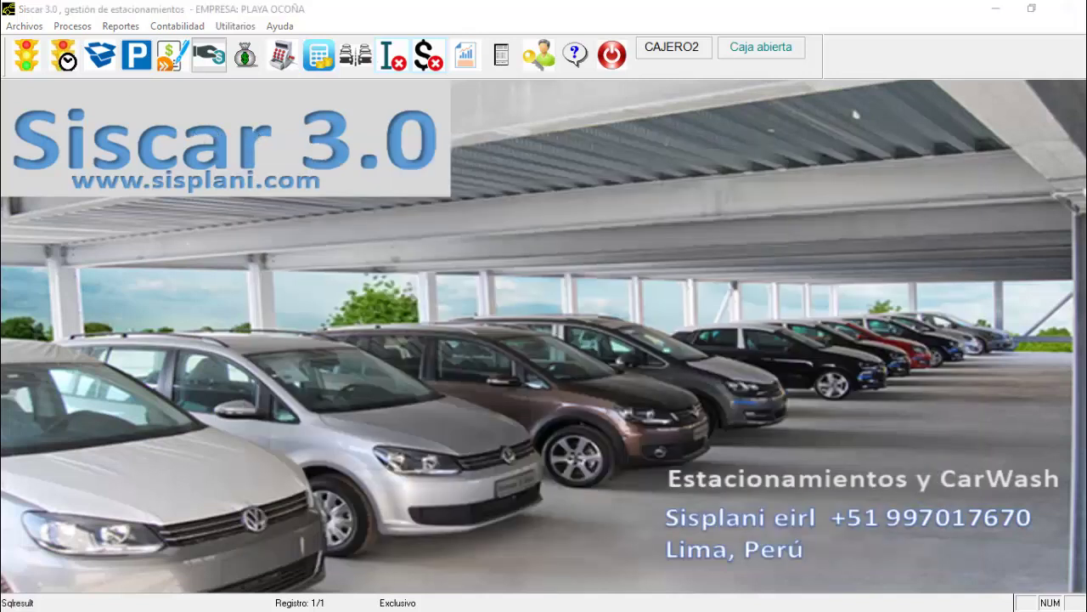
Step: Register the entry of plate TEST97 under the MOTO HORA rate and issue its entry ticket
{"action": "left_click", "coordinate": [26, 54]}
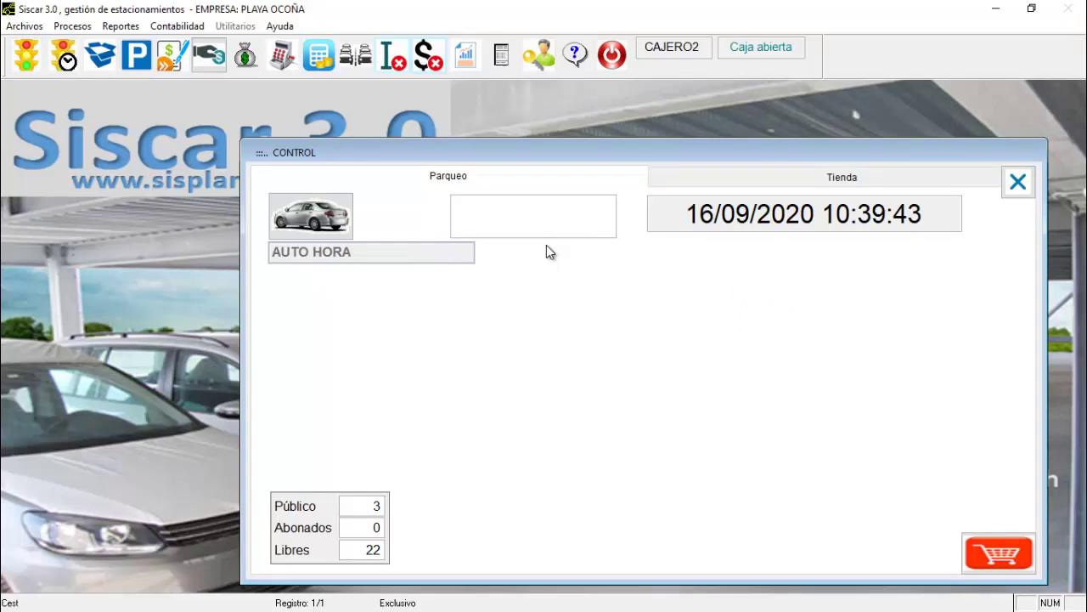
{"action": "left_click", "coordinate": [297, 228]}
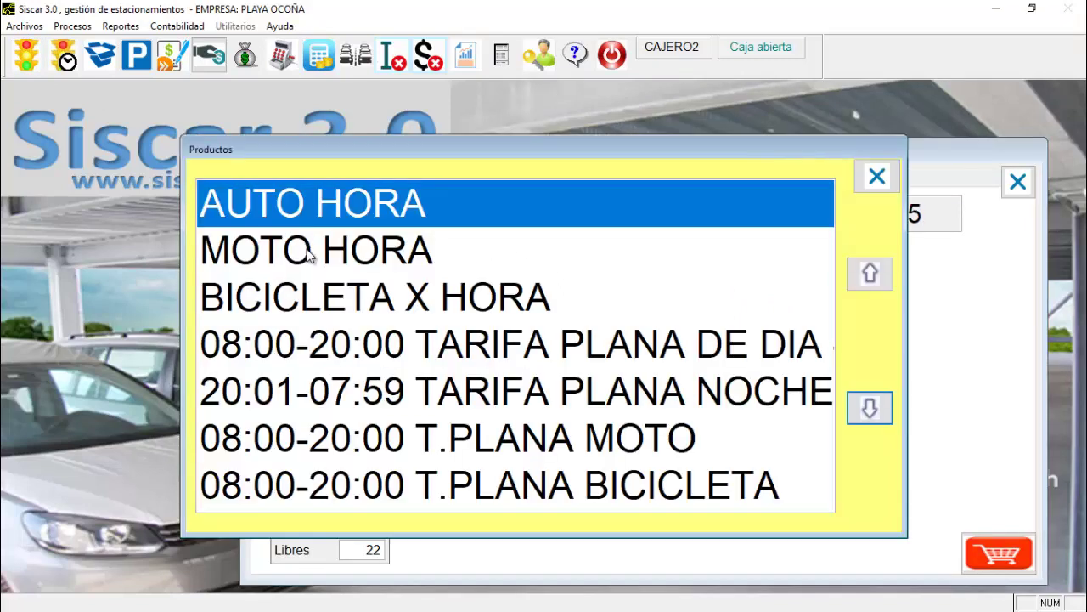
{"action": "left_click", "coordinate": [308, 252]}
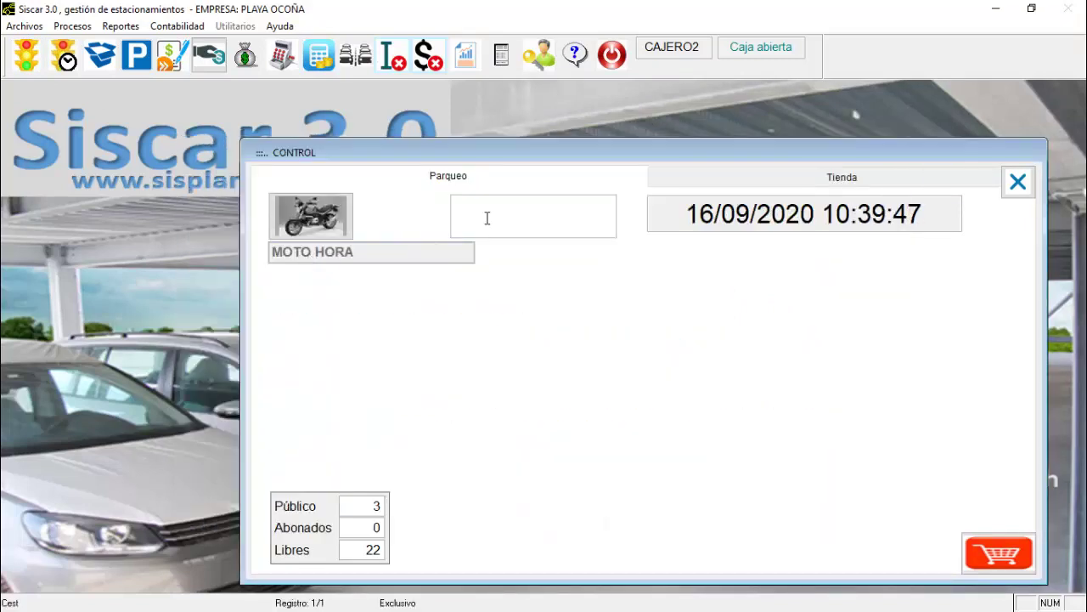
{"action": "left_click", "coordinate": [487, 219]}
{"action": "type", "text": "test"}
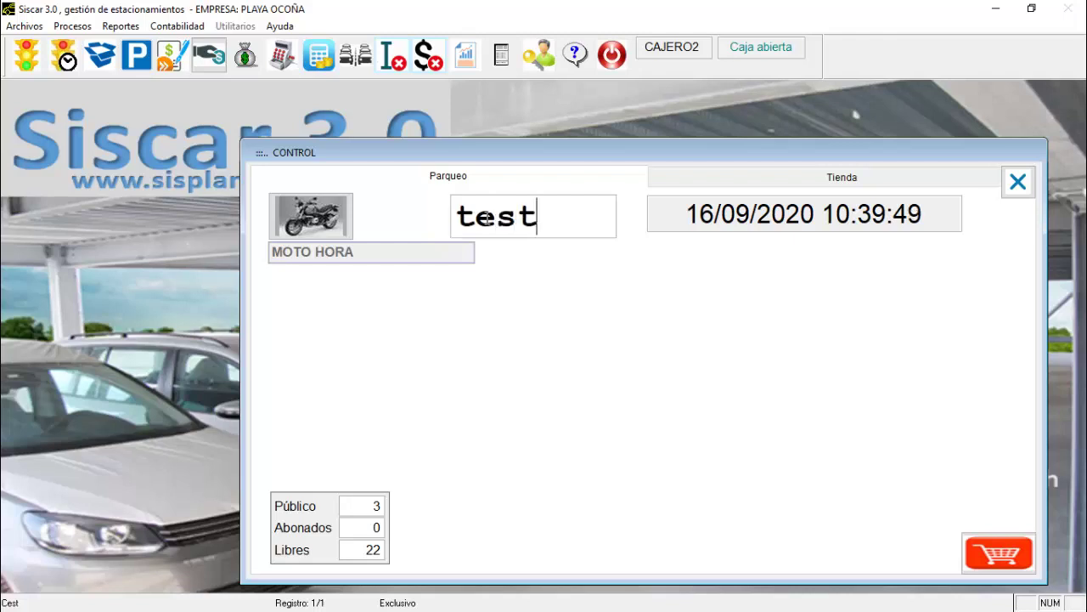
{"action": "type", "text": "97"}
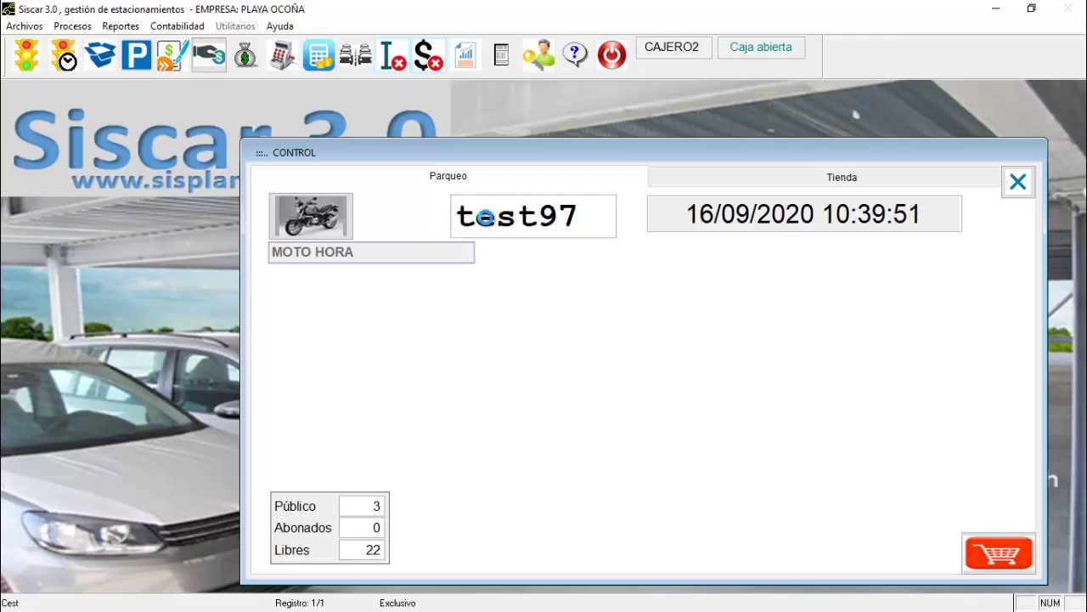
{"action": "key", "text": "Return"}
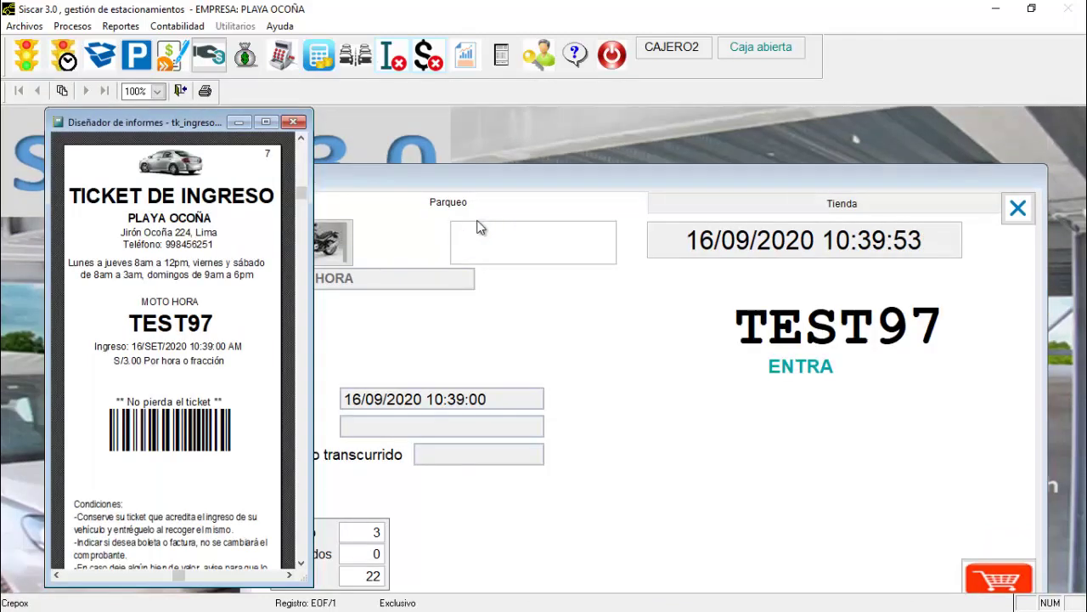